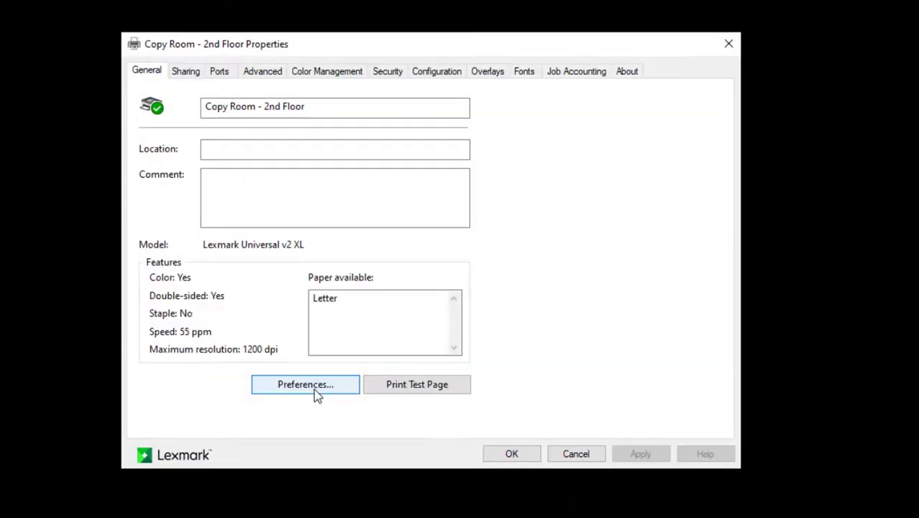
- Open Copy Room - 2nd Floor's printing preferences and review Paper/Finishing, Quality, Watermark, Overlays, Print and Hold, Other Options
click(314, 394)
drag(711, 287, 544, 77)
click(232, 94)
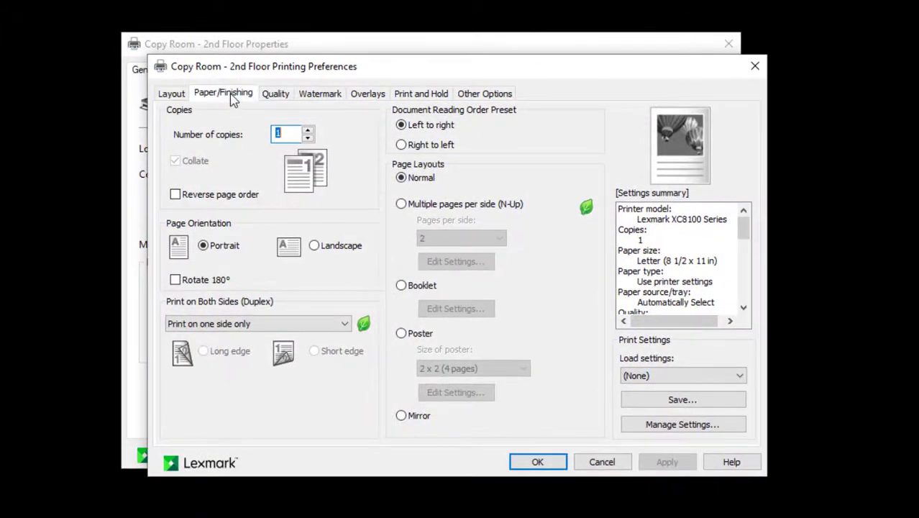
click(277, 95)
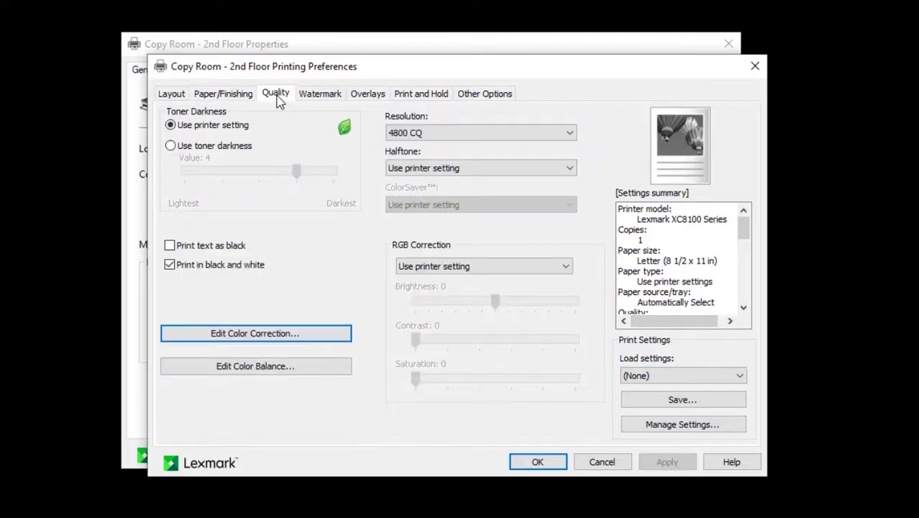
click(321, 93)
click(371, 97)
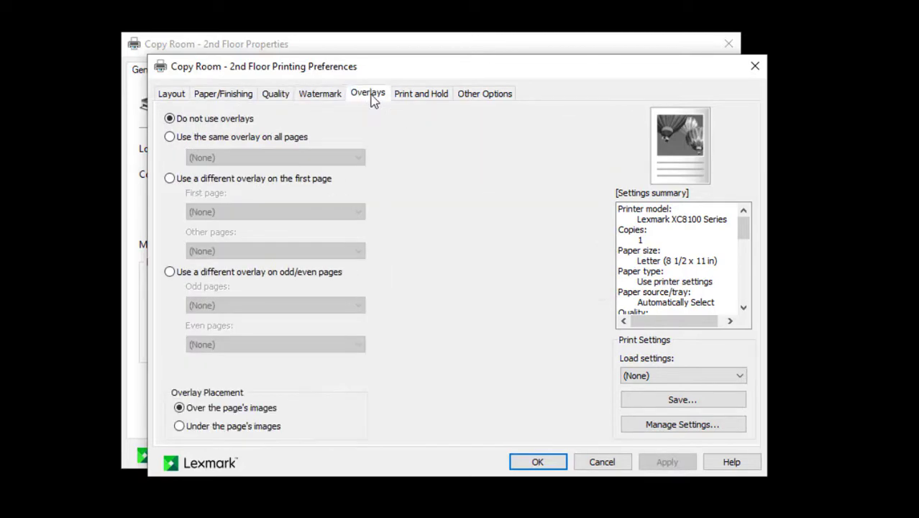
click(424, 95)
click(486, 95)
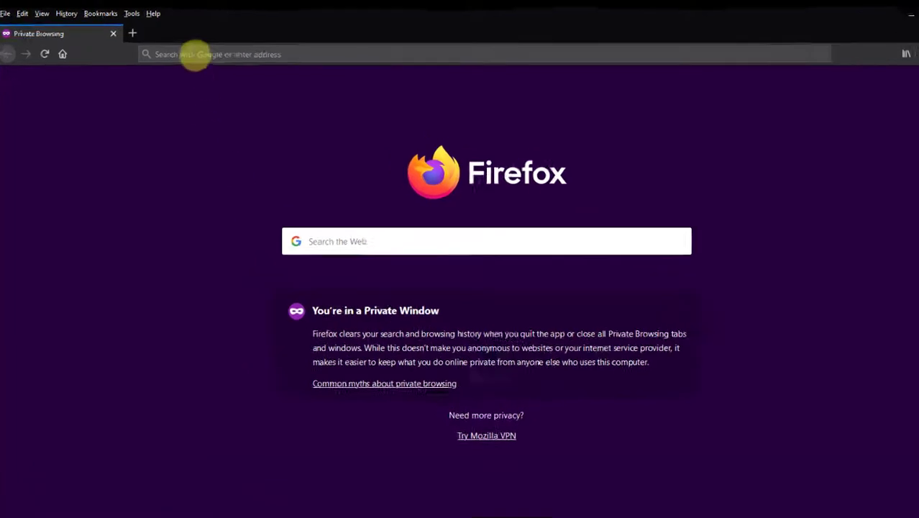
- Load the datamaxarkansas.com website in Firefox
click(195, 56)
text(datama)
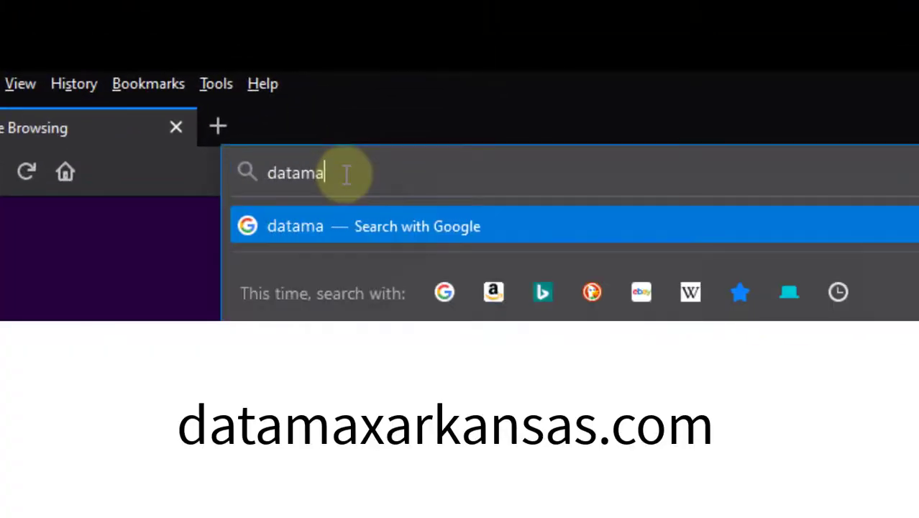
text(xarkansas)
key(ctrl+Return)
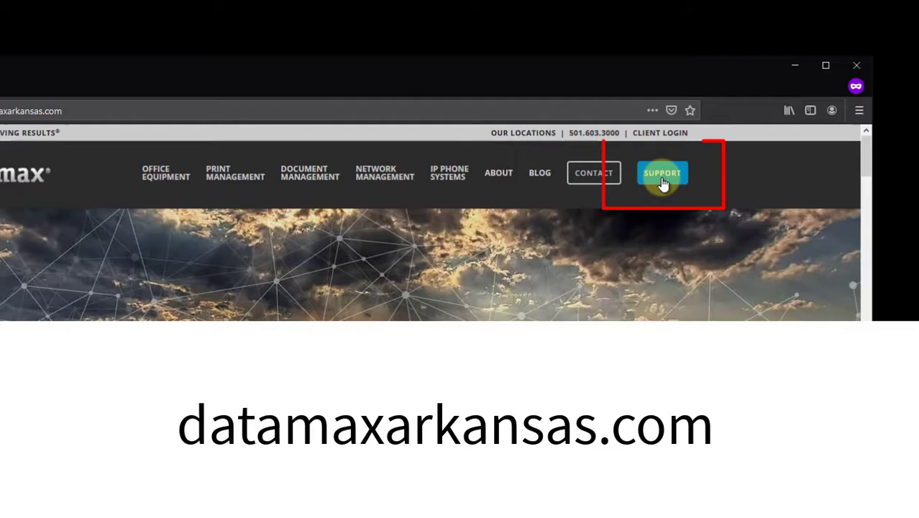
- Go from Support to Download Drivers and follow the Lexmark Drivers link
click(665, 174)
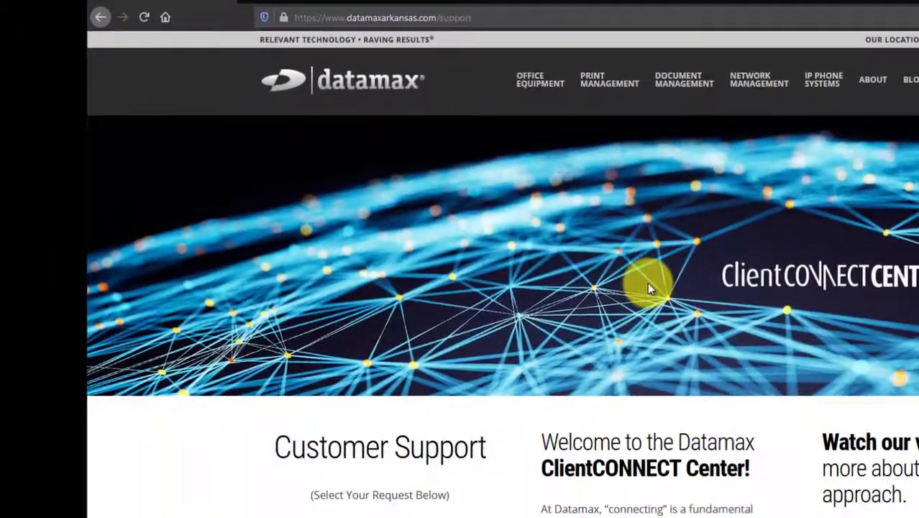
scroll(680, 178, down, 3)
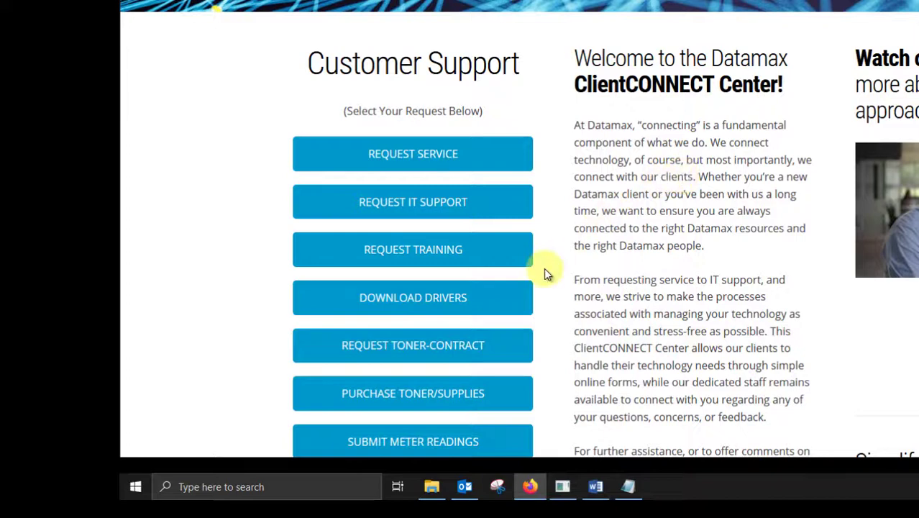
click(421, 301)
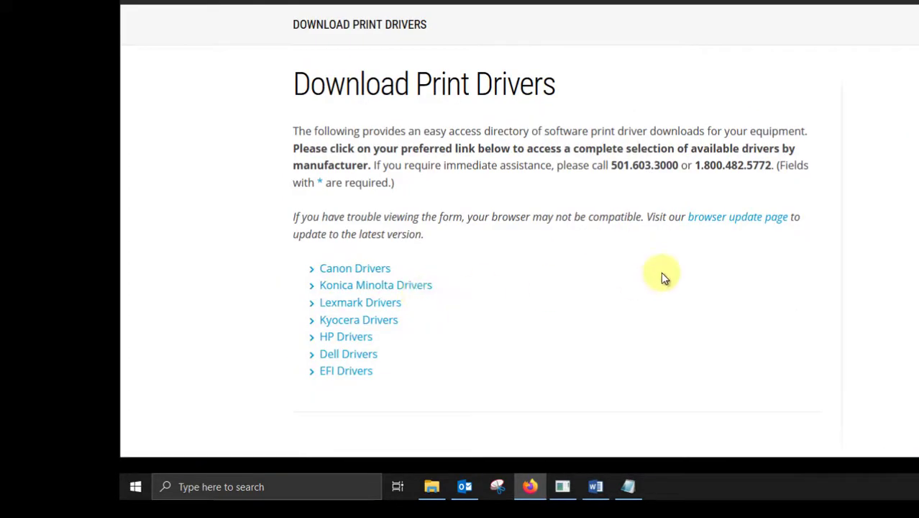
scroll(491, 240, down, 1)
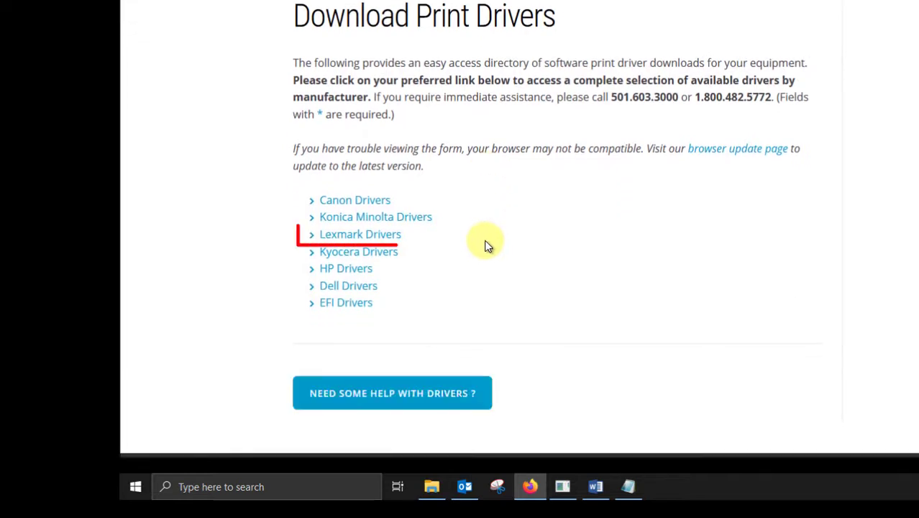
click(339, 239)
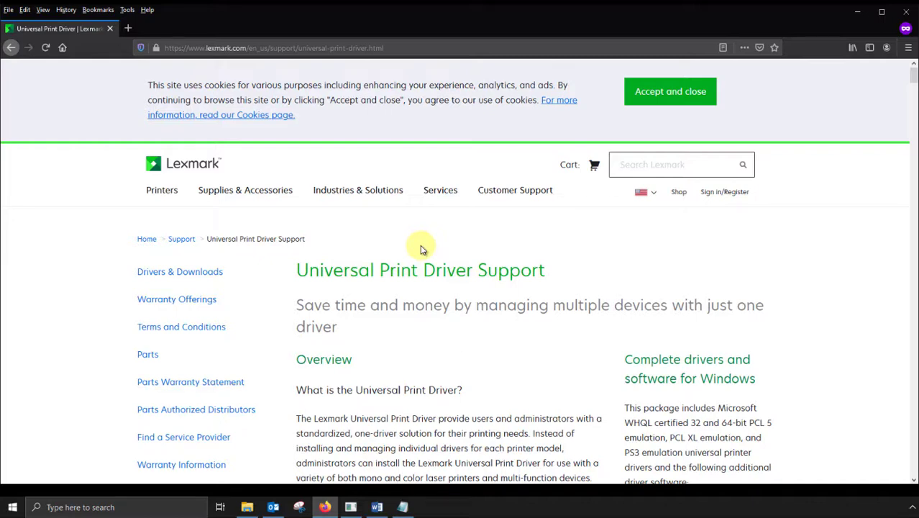
- Scroll down to the Individual Driver Packages for Windows section
scroll(742, 273, down, 3)
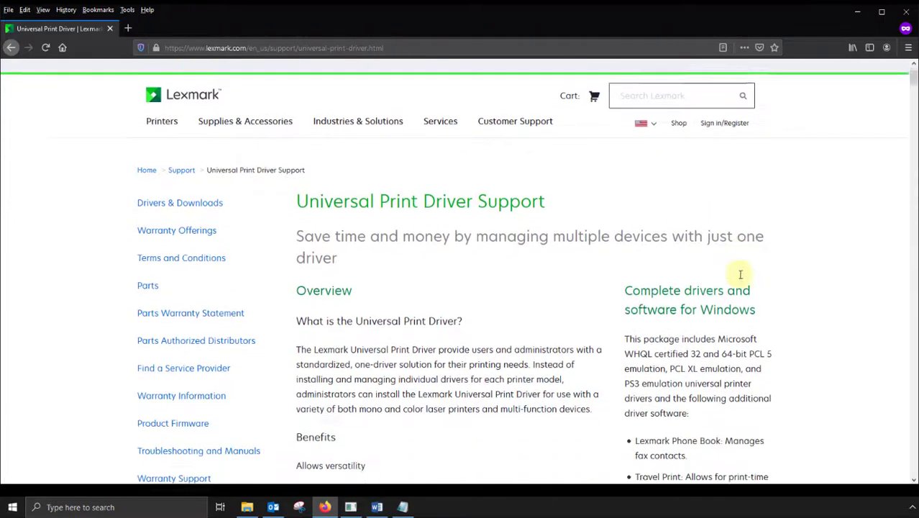
scroll(741, 280, down, 5)
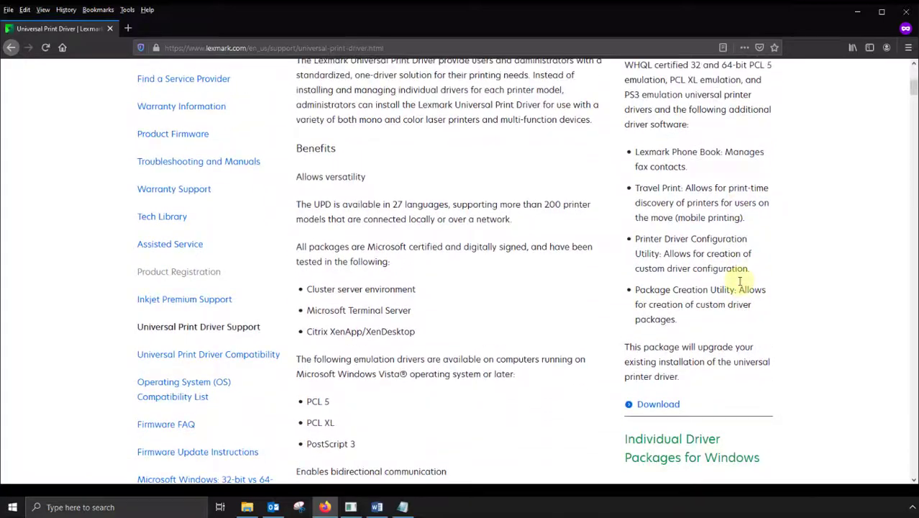
scroll(741, 286, down, 5)
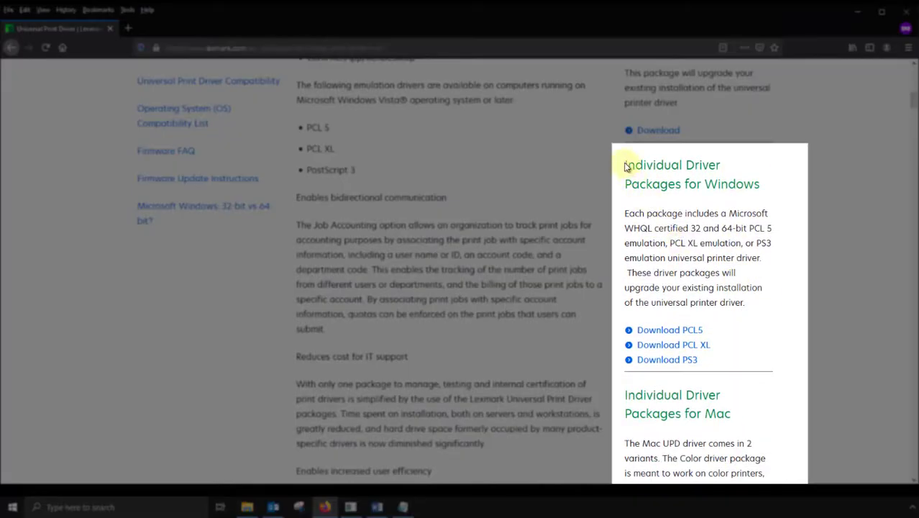
drag(625, 164, 751, 301)
click(774, 282)
- Save the Download PCL XL package into the Desktop's Print Drivers folder
right_click(655, 346)
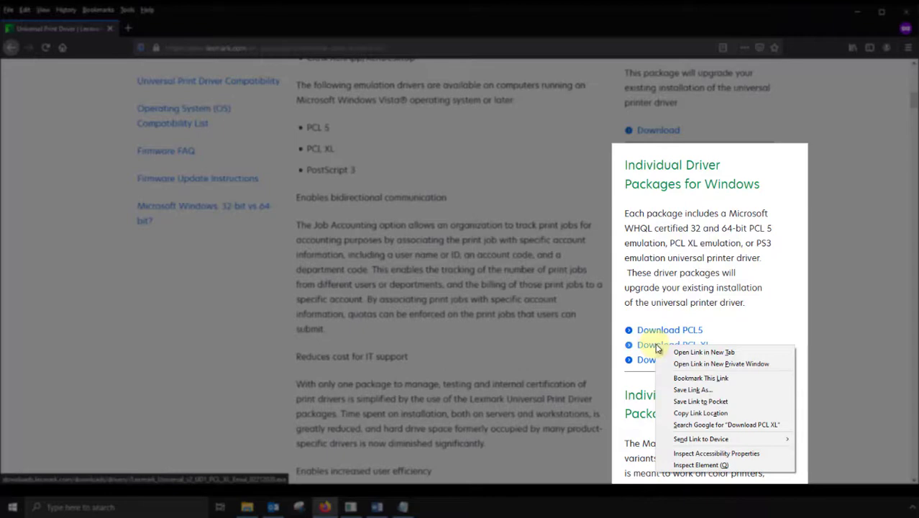
click(693, 390)
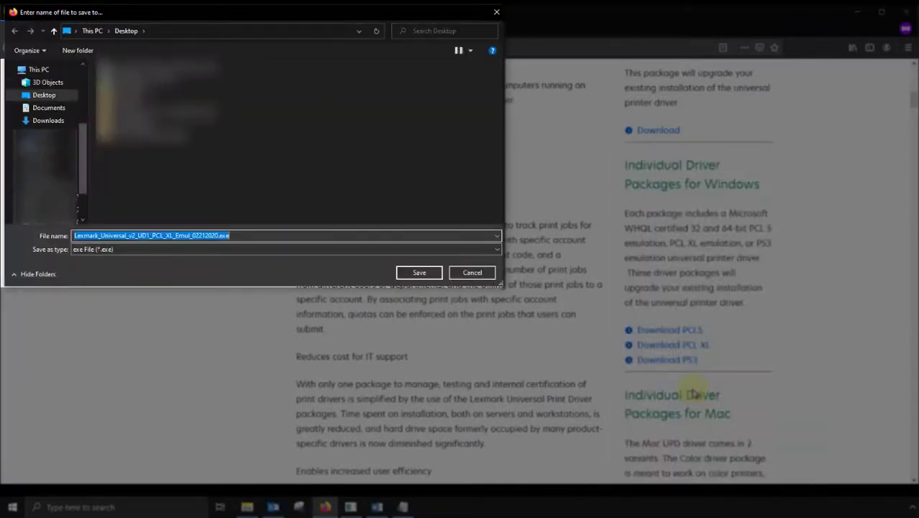
double_click(174, 125)
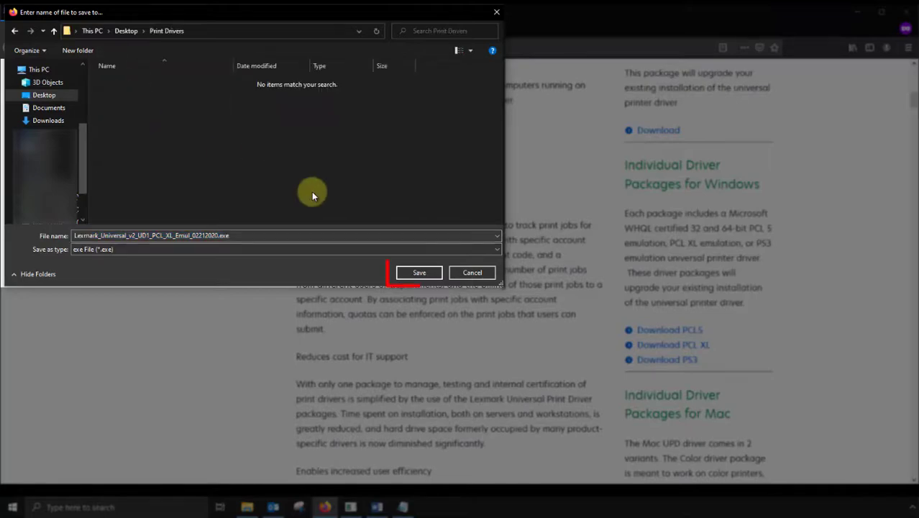
click(420, 272)
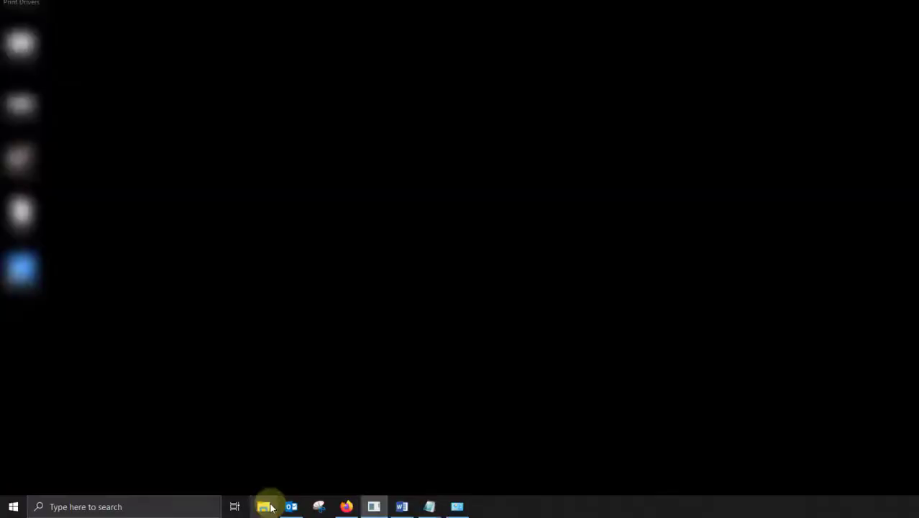
- Launch the downloaded Lexmark installer from the Print Drivers folder in File Explorer
click(265, 503)
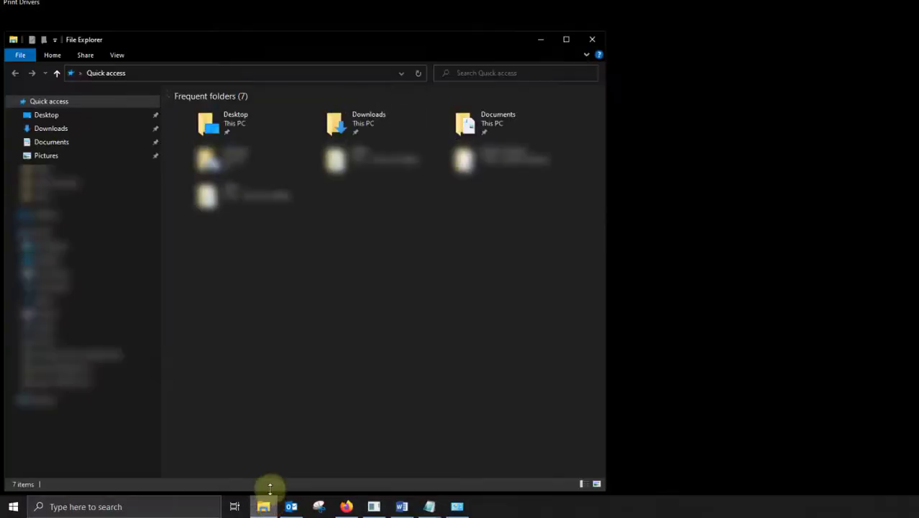
click(63, 131)
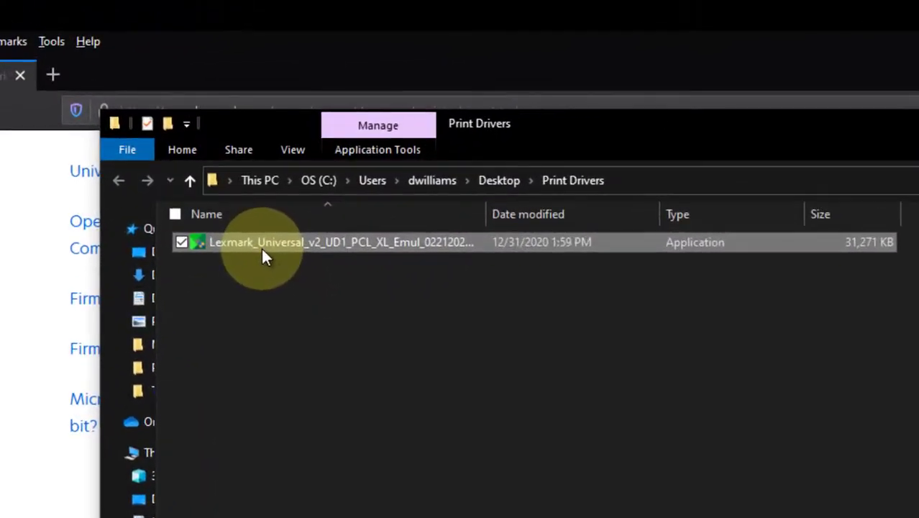
double_click(243, 122)
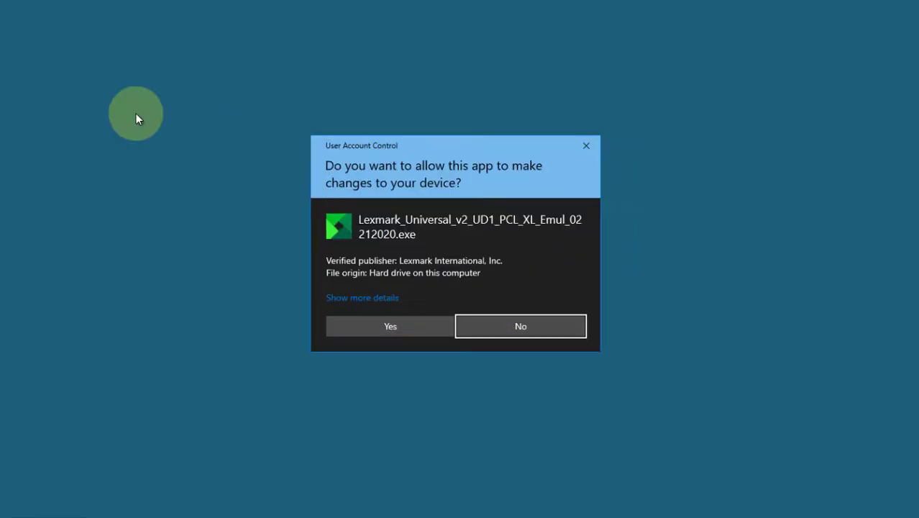
- Allow the installer, accept the licence, and extract the driver with the Add Printer Wizard following
click(391, 327)
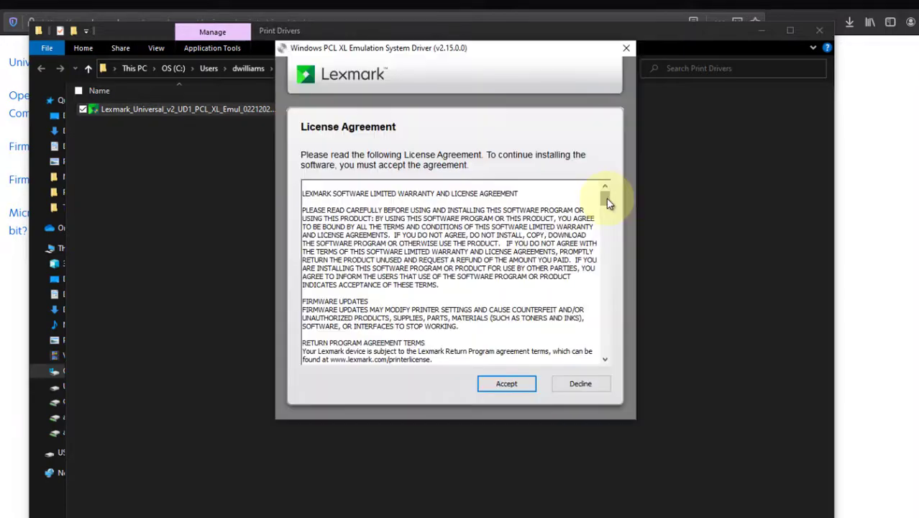
drag(605, 195, 601, 365)
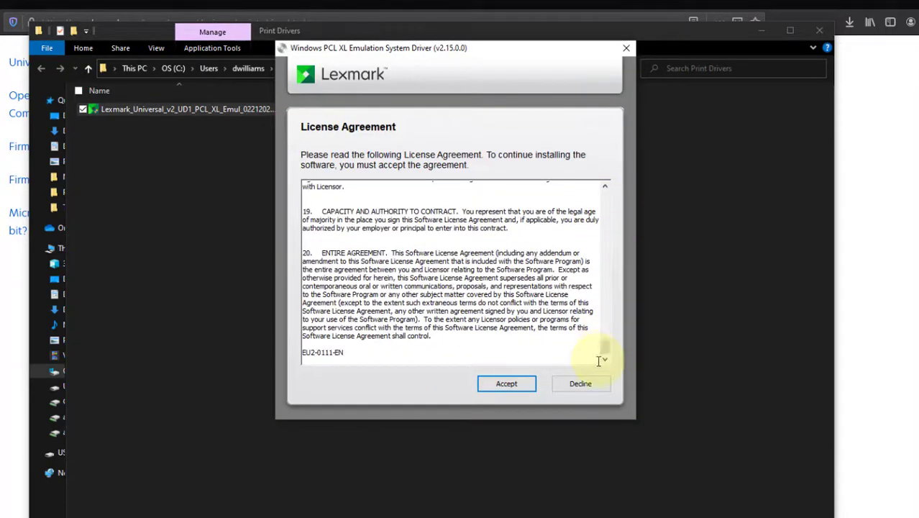
click(514, 392)
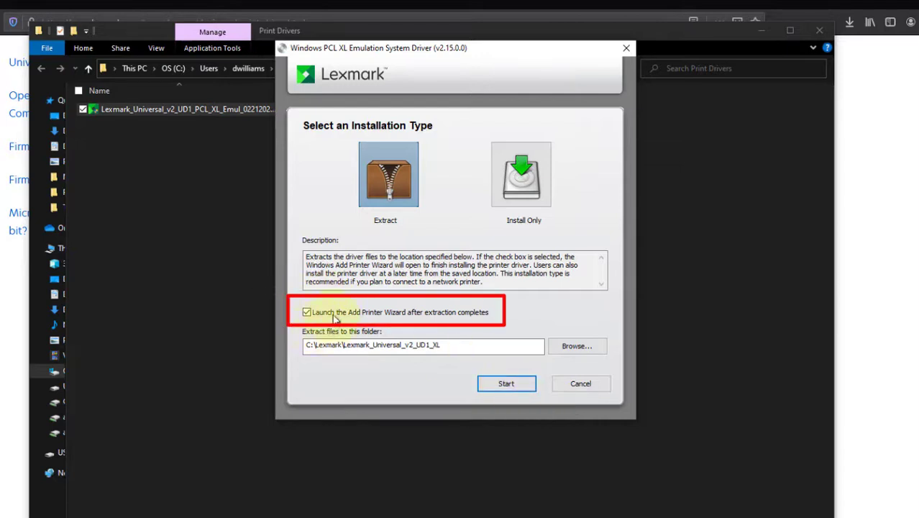
click(506, 384)
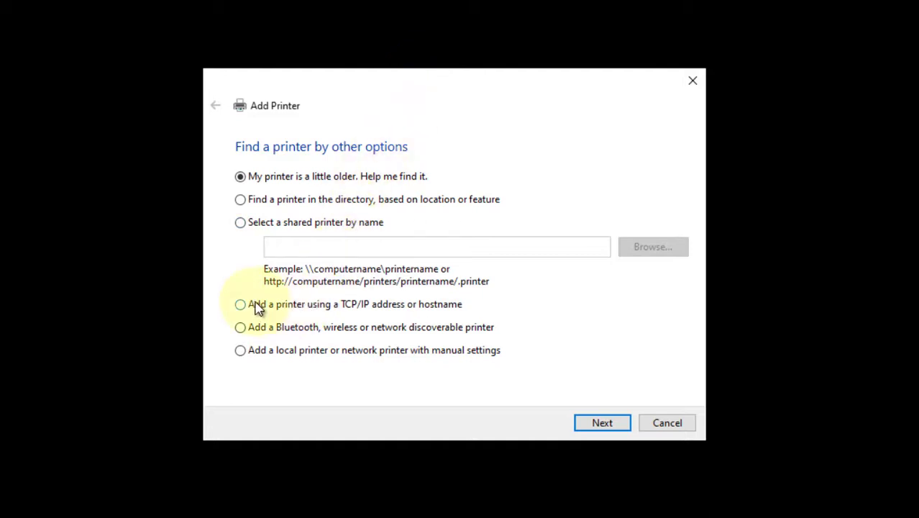
- Add the printer as a TCP/IP device at address 10.3.35.203
click(279, 312)
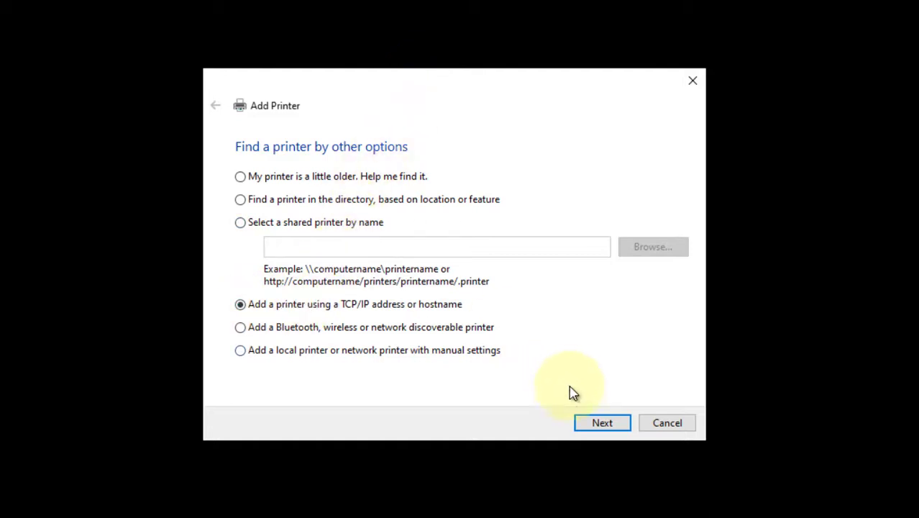
click(596, 429)
click(421, 193)
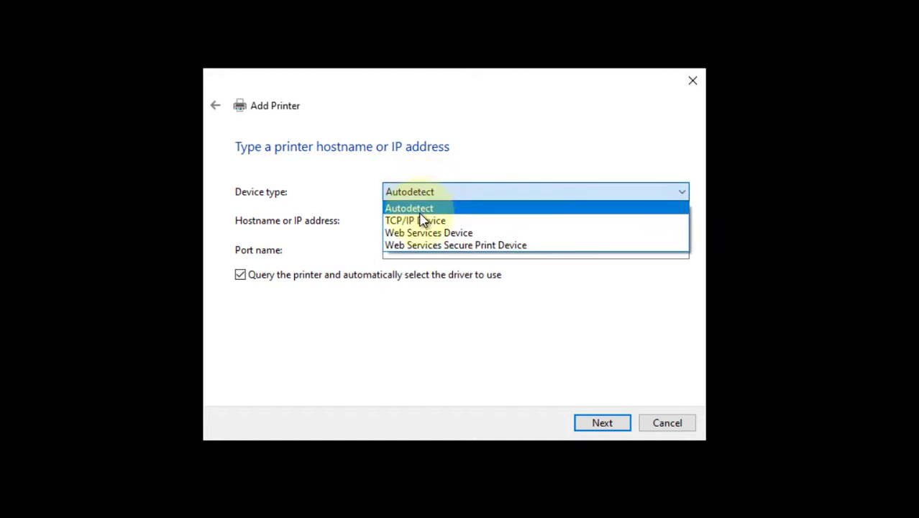
click(421, 221)
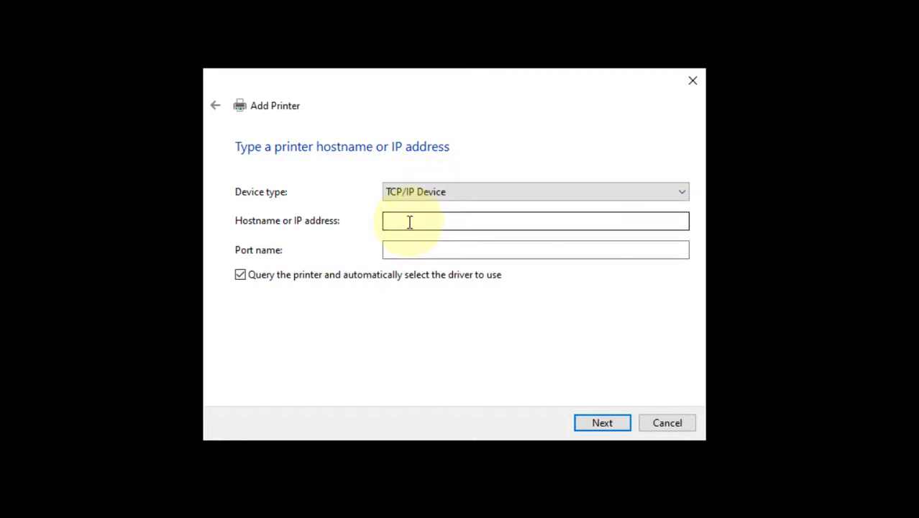
click(409, 222)
text(10.3.35.)
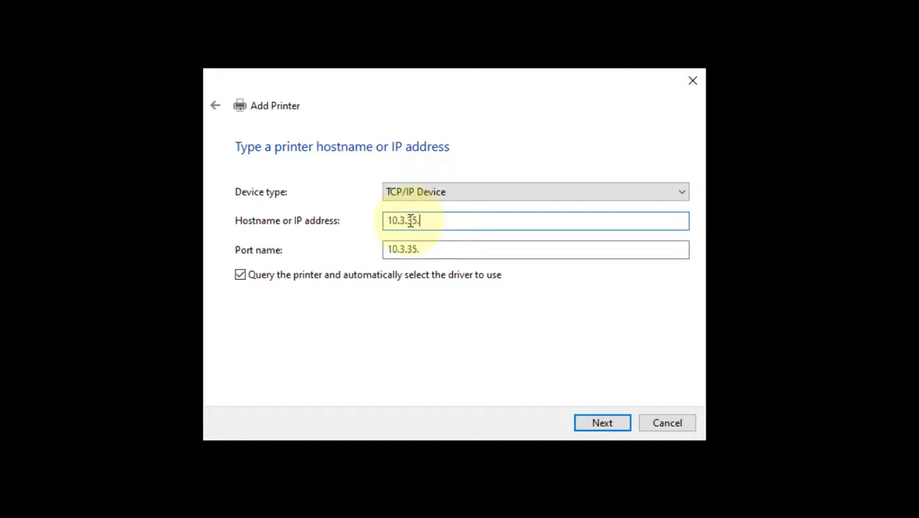
text(203)
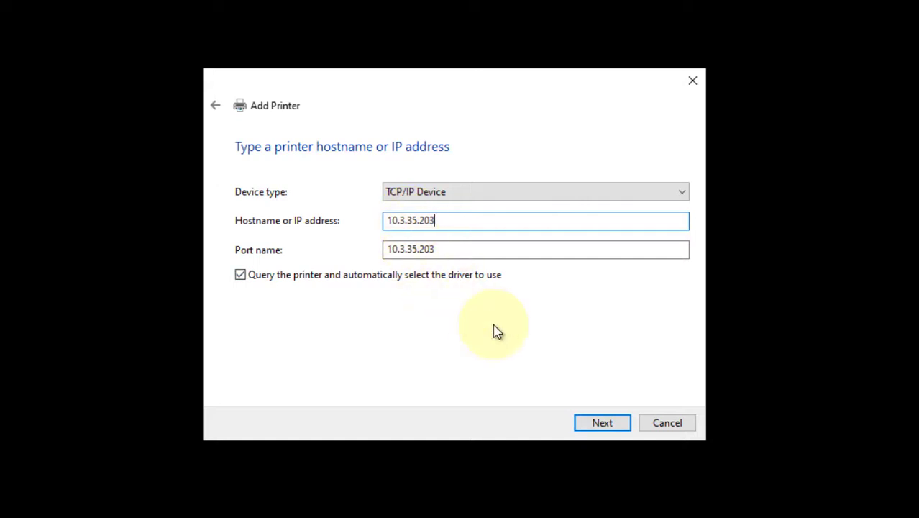
click(603, 424)
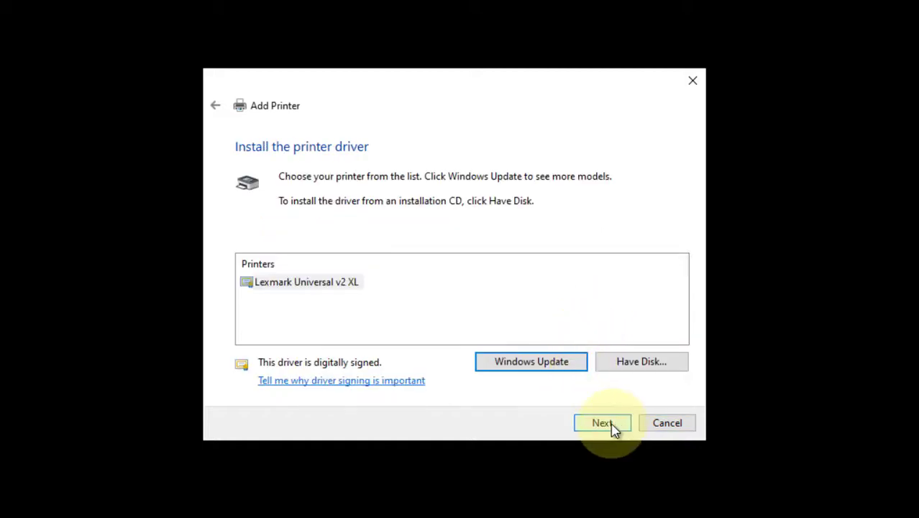
- Use the Lexmark Universal v2 XL driver, name the printer 'Copy Room - 2nd Floor', leave it unshared
click(610, 425)
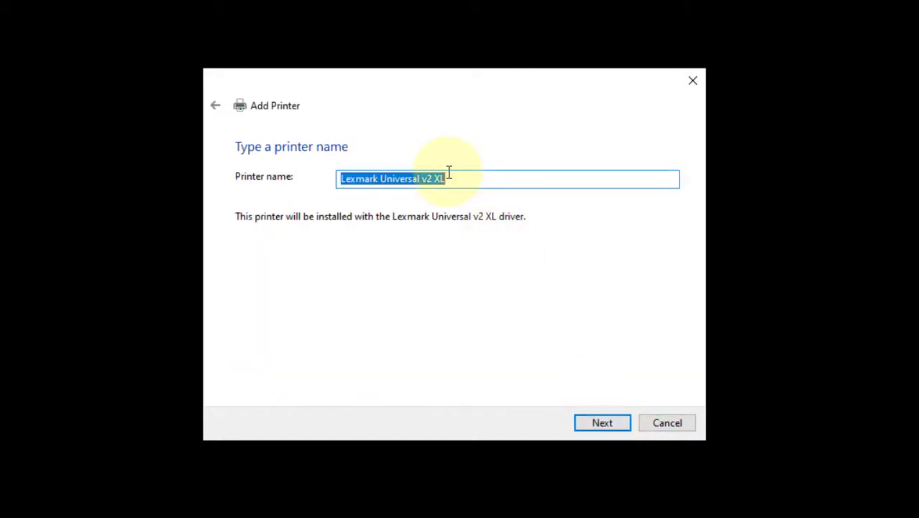
text(Copy Ro)
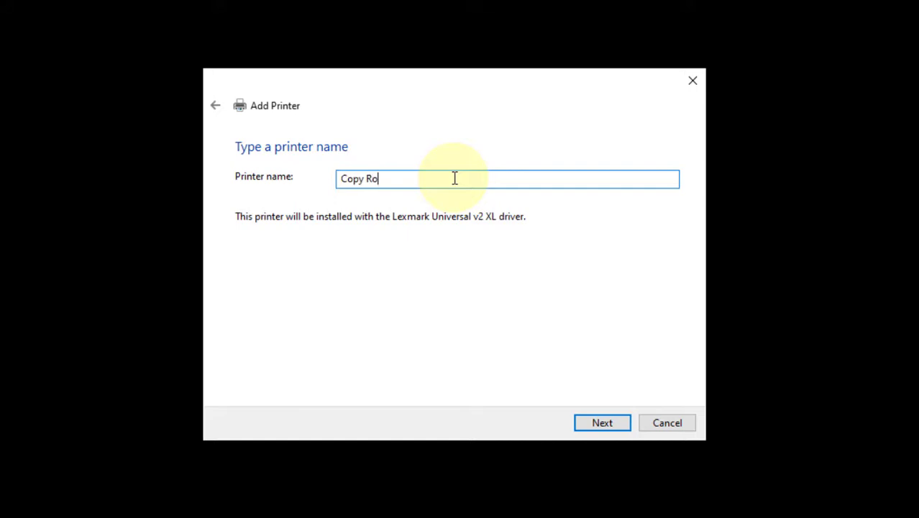
text(om - 2nd Floor)
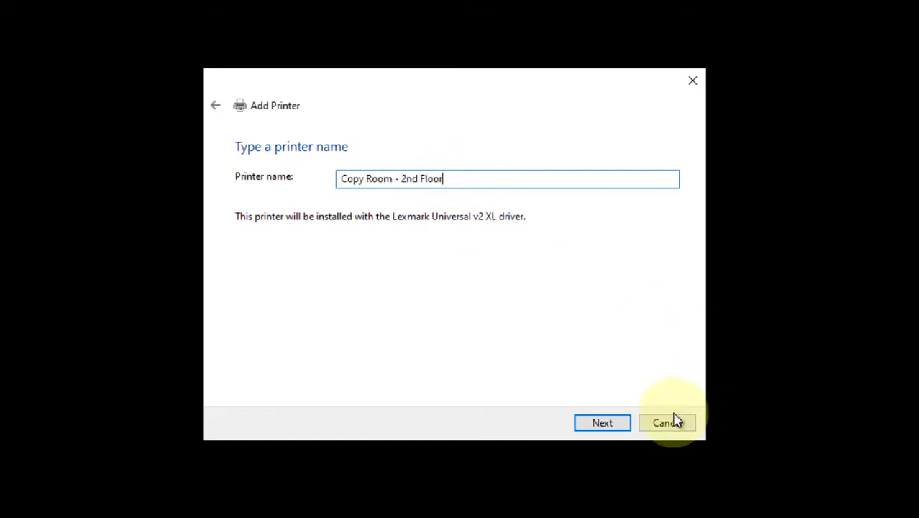
click(610, 426)
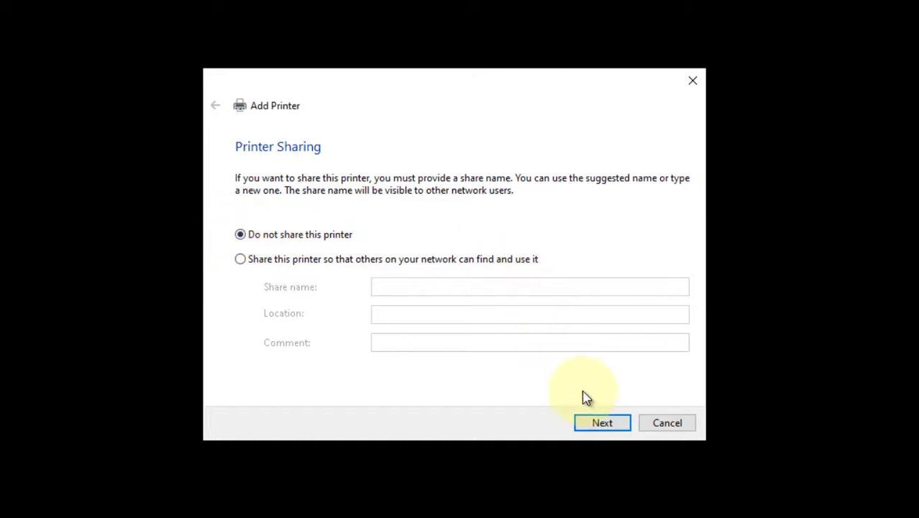
click(601, 425)
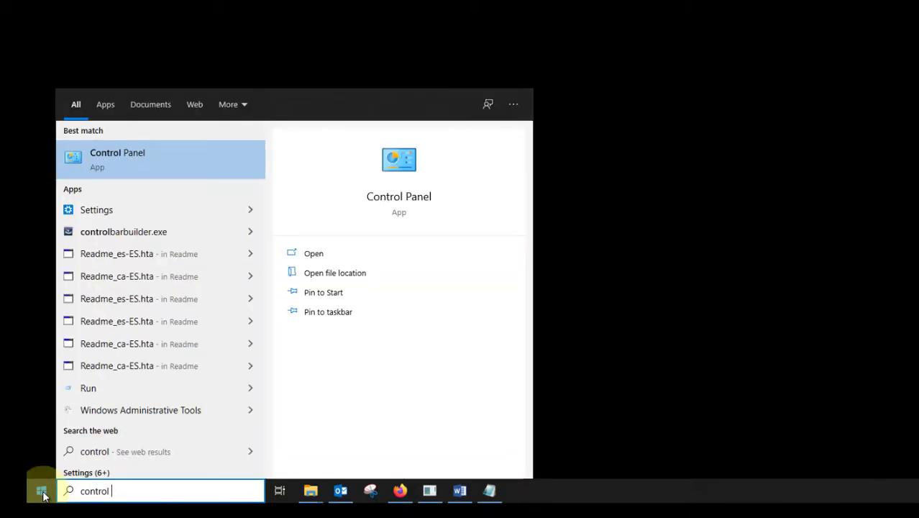
- Open Devices and Printers from Control Panel and right-click the Copy Room - 2nd Floor printer
click(96, 167)
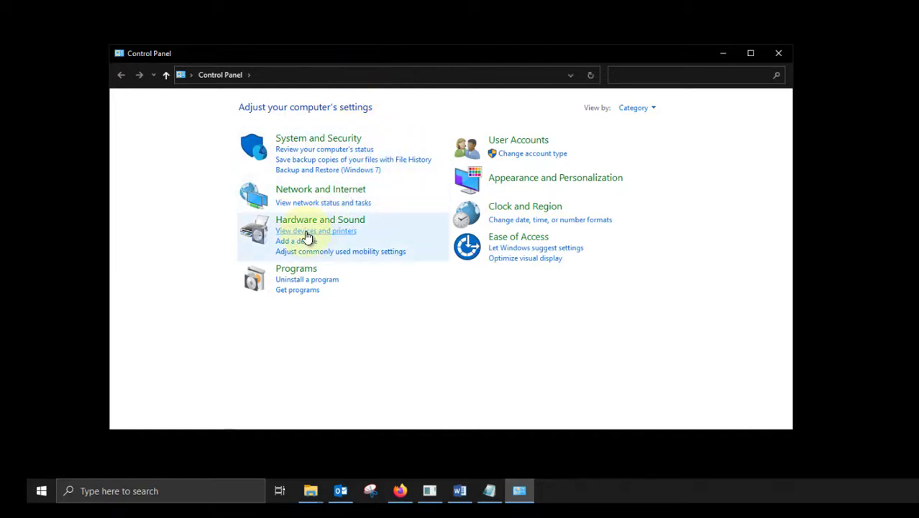
click(305, 232)
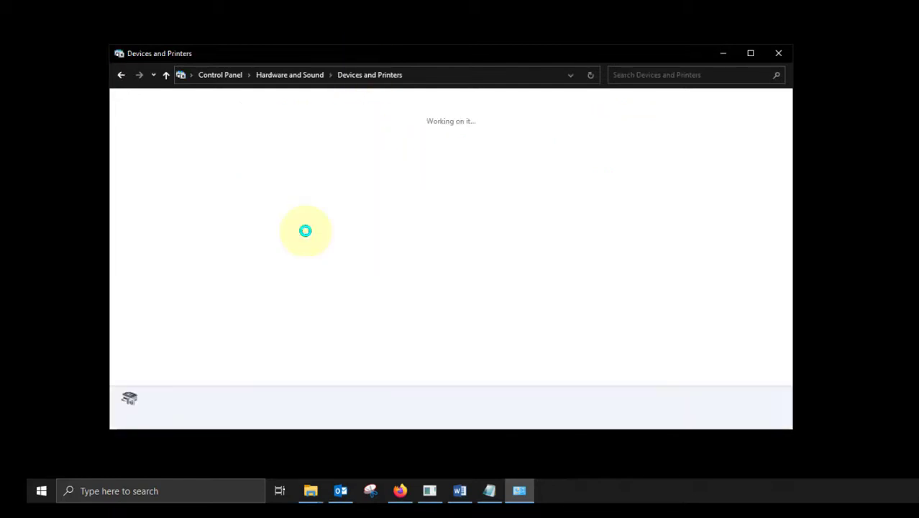
right_click(148, 238)
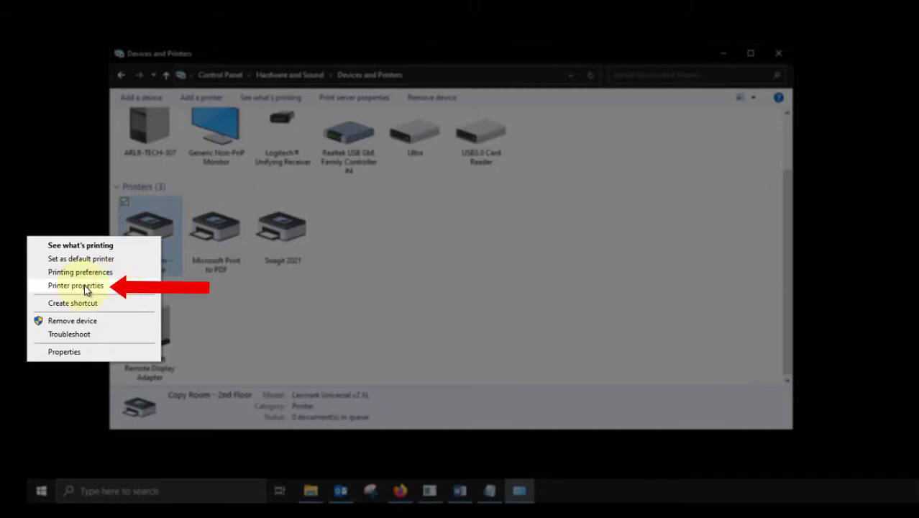
- Set the printer's Advanced printing defaults to print on one side only and apply
click(85, 287)
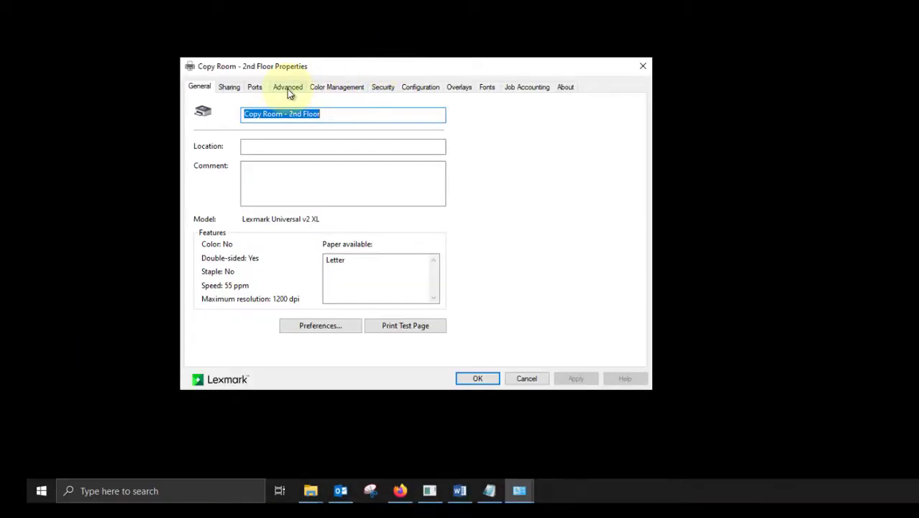
click(287, 89)
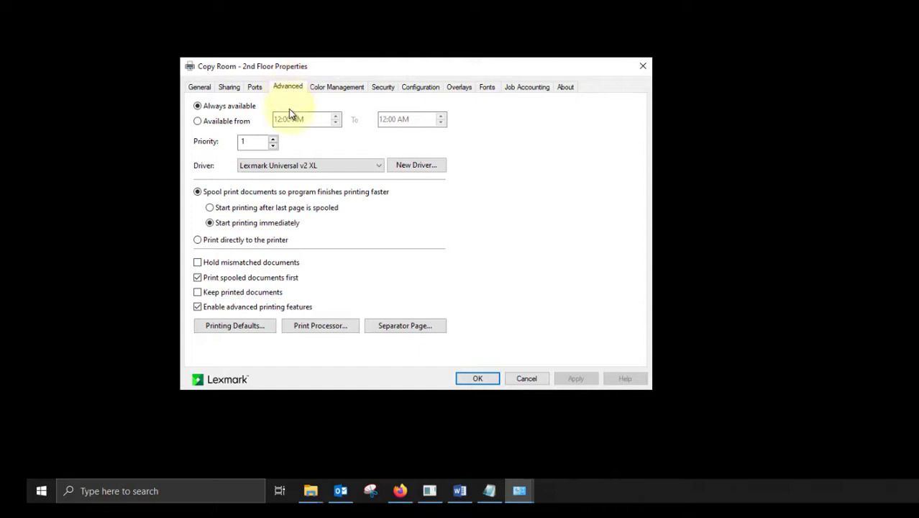
click(237, 327)
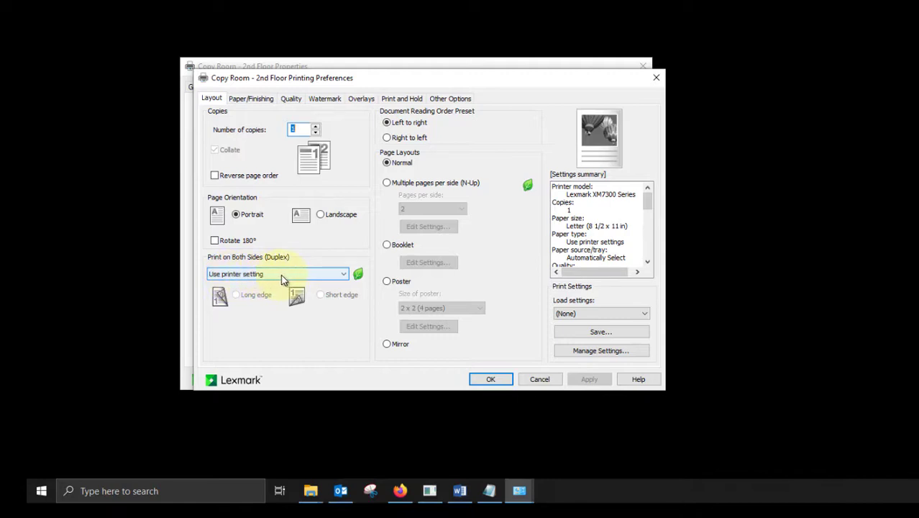
click(284, 277)
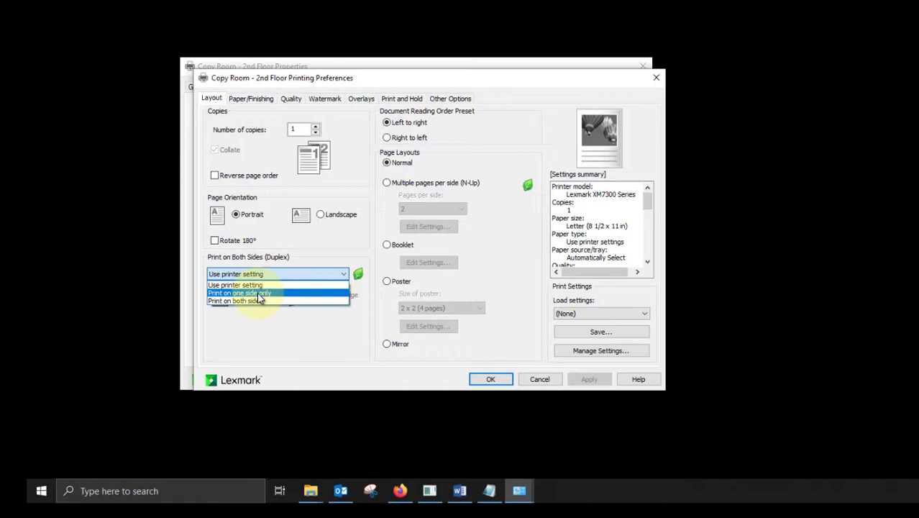
click(256, 292)
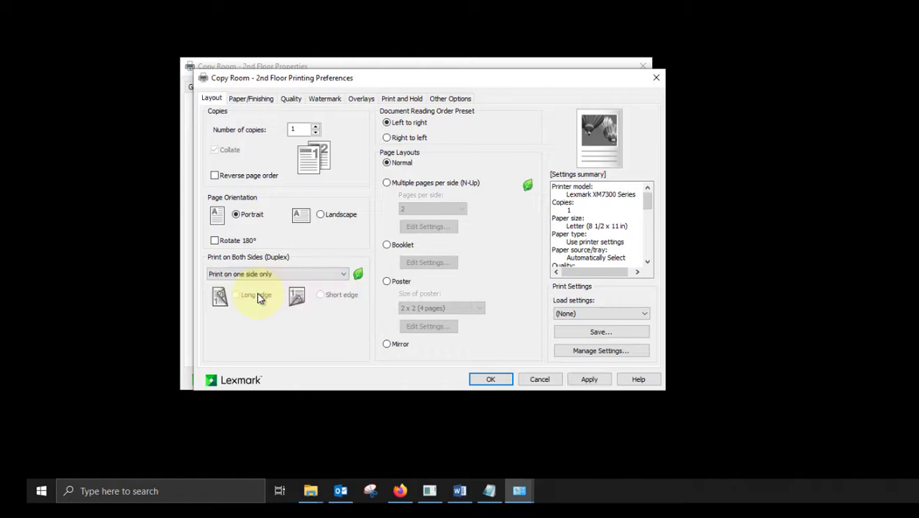
click(591, 379)
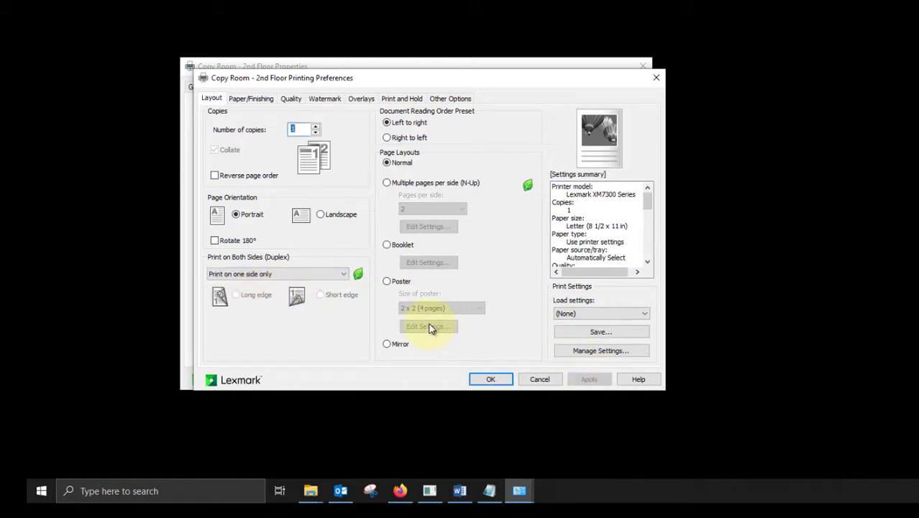
click(292, 99)
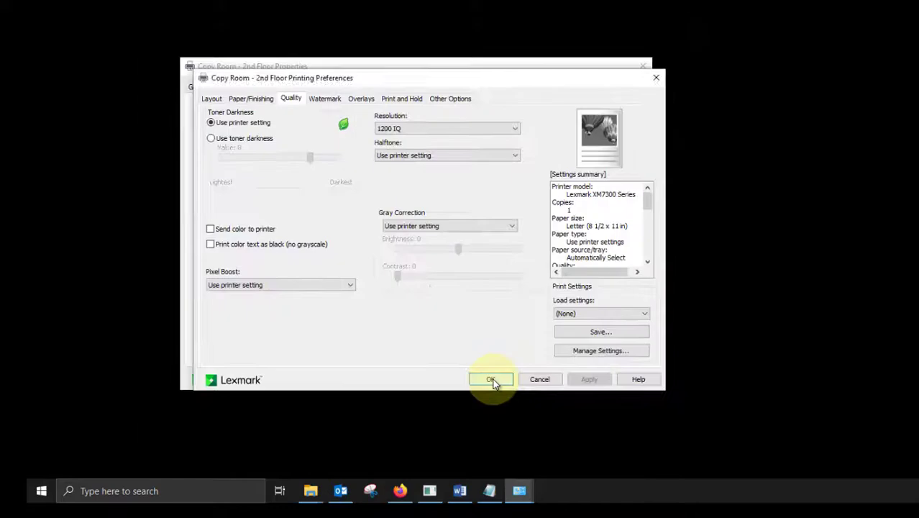
- Save the printing defaults, print a test page from the General tab, and dismiss the confirmation
click(524, 428)
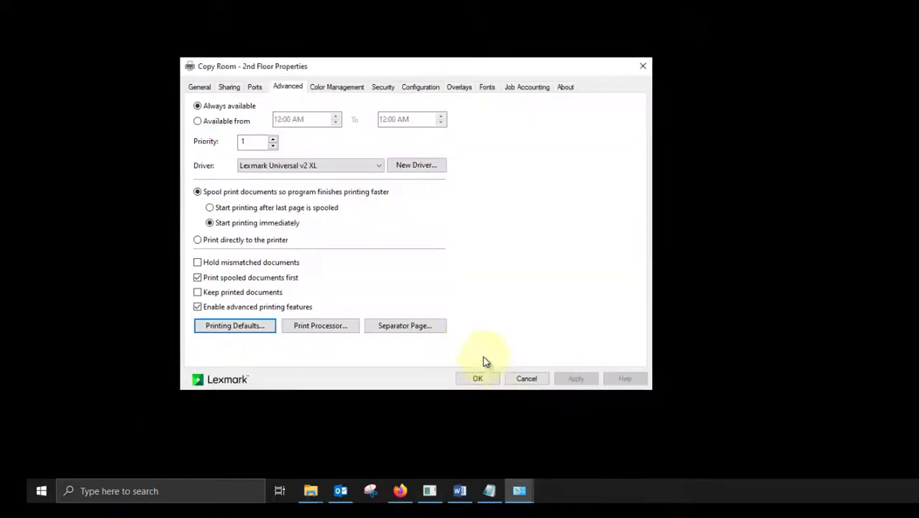
click(205, 86)
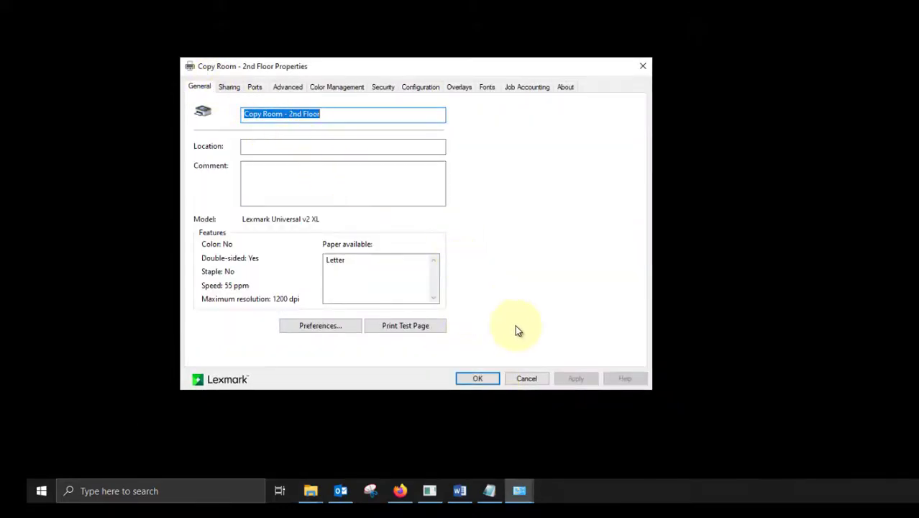
click(408, 328)
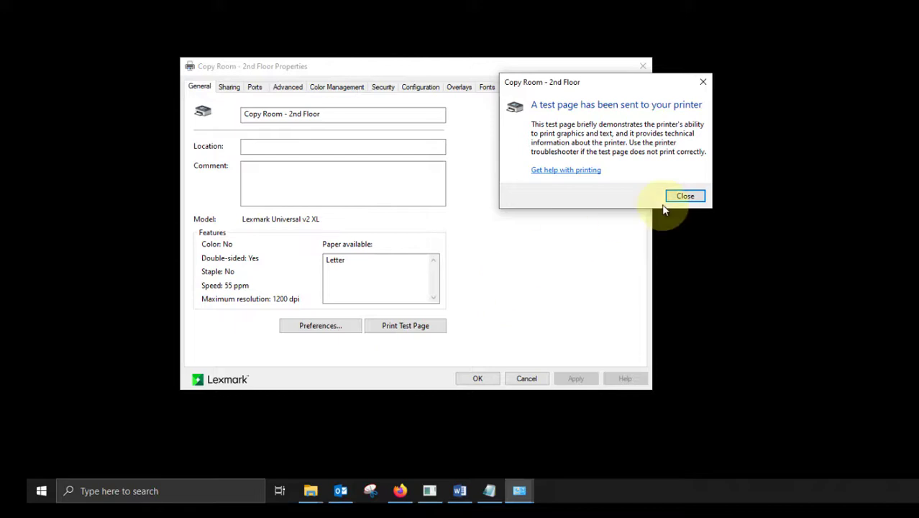
drag(568, 82, 371, 130)
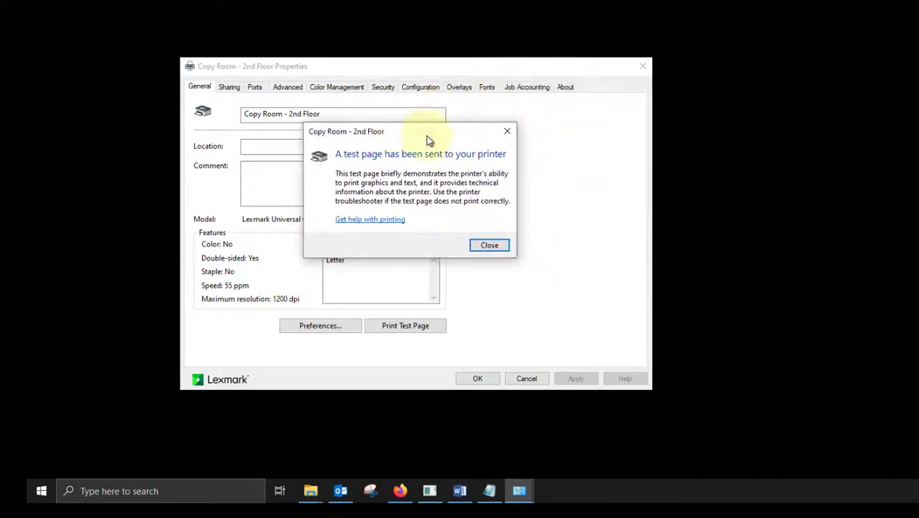
click(490, 246)
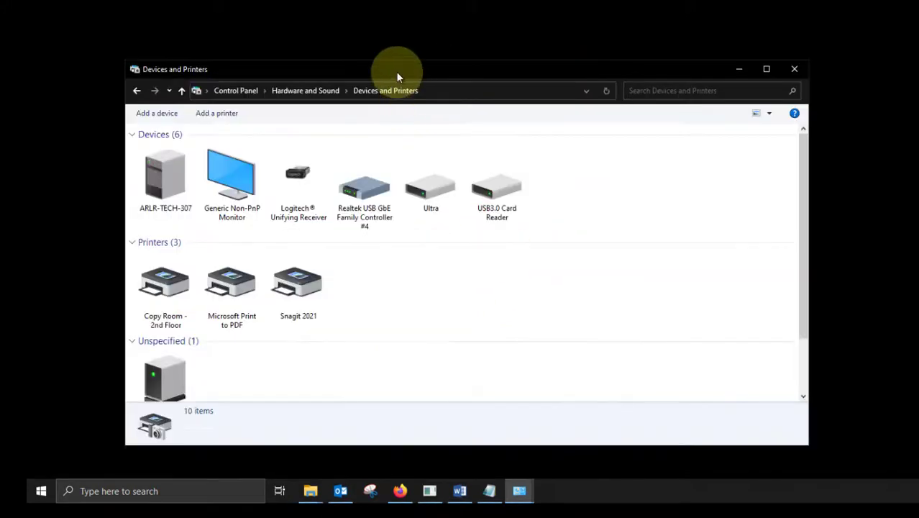
drag(400, 77, 398, 44)
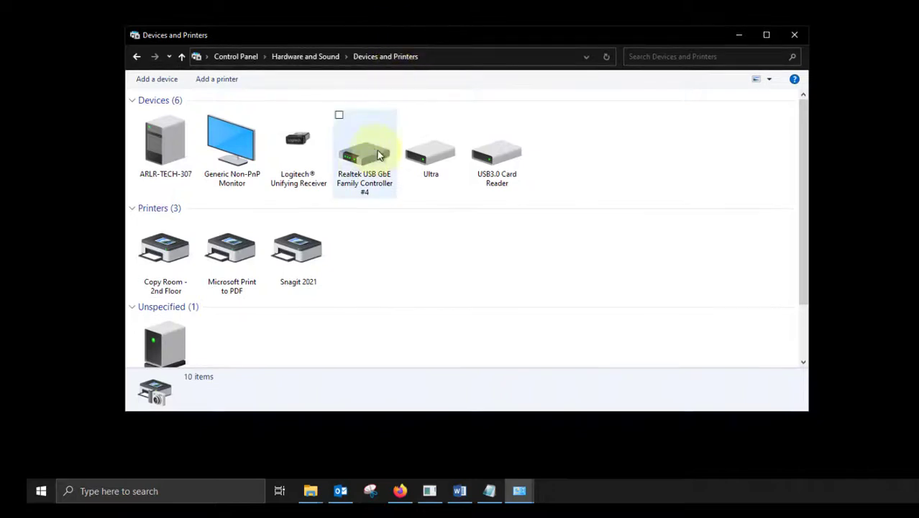
- Set Copy Room - 2nd Floor as the default printer and confirm the warning
right_click(171, 256)
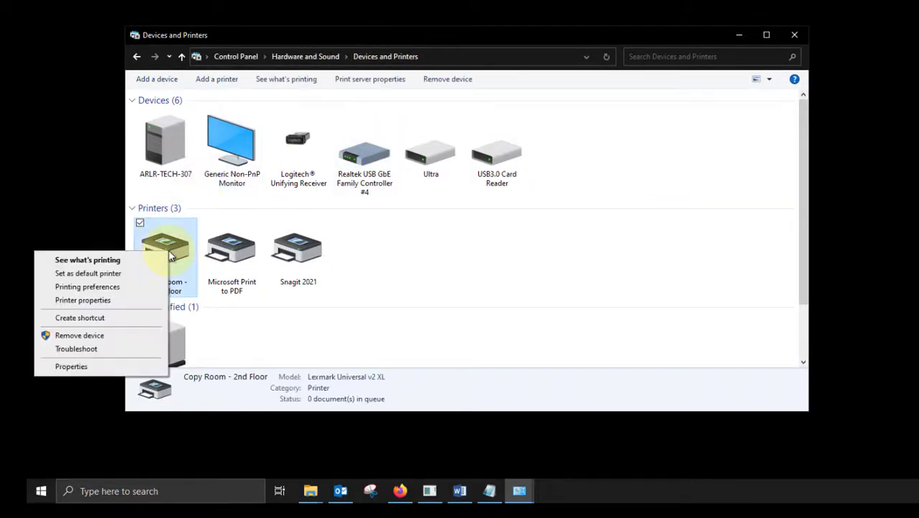
click(91, 273)
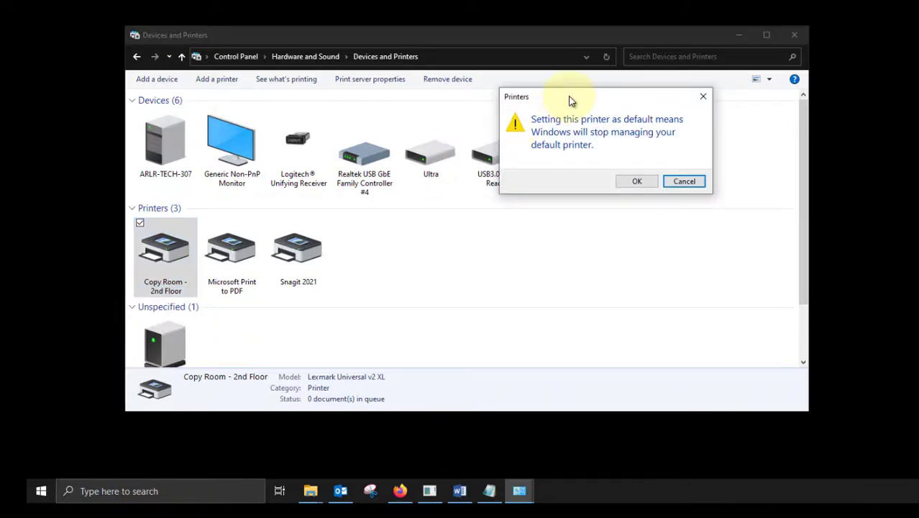
click(637, 181)
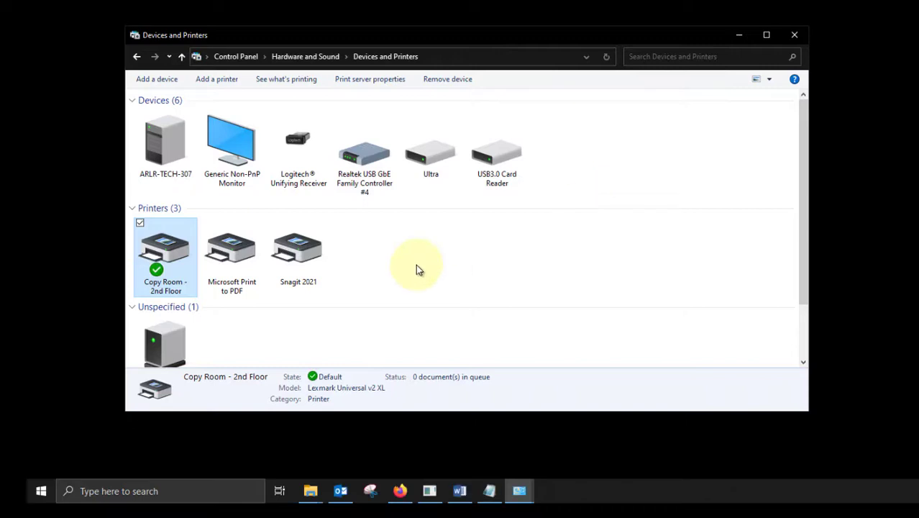